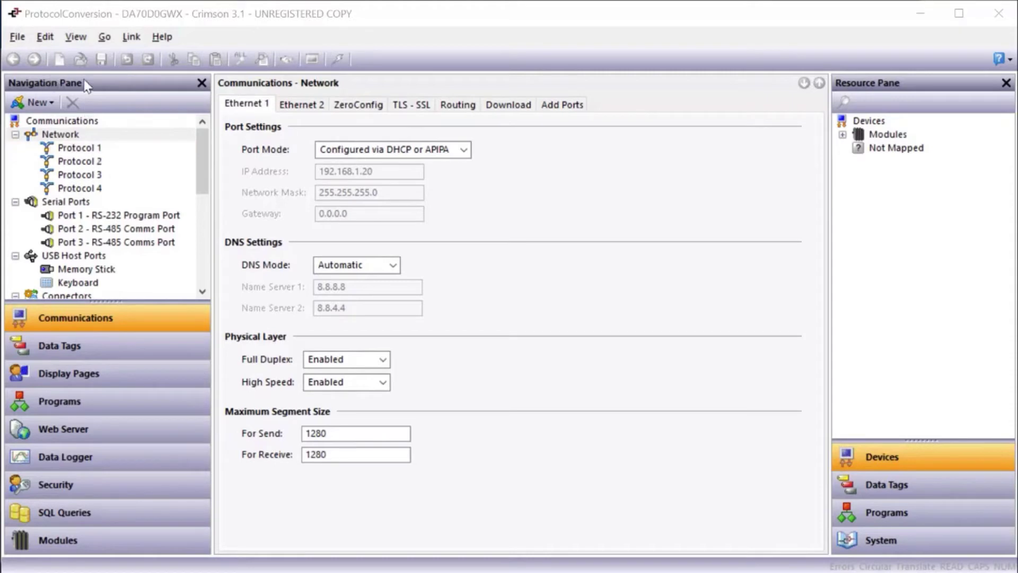
- Place a Type A1 radial gauge on Page1 just above the Hello World! text
{"action": "left_click", "coordinate": [72, 137]}
{"action": "left_click", "coordinate": [864, 126]}
{"action": "left_click", "coordinate": [93, 391]}
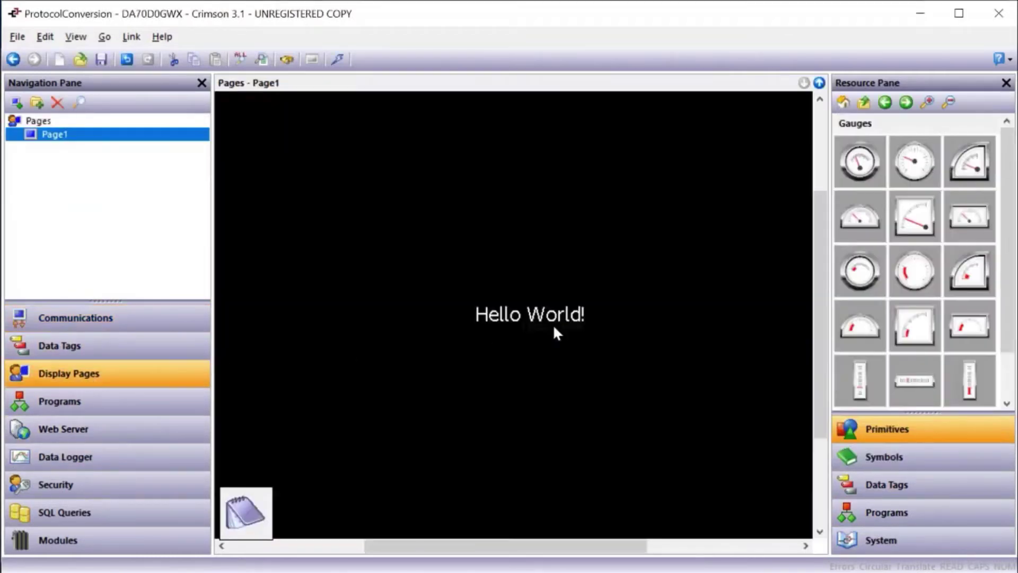
{"action": "left_click_drag", "start_coordinate": [860, 171], "coordinate": [512, 196]}
- Assign the Modbus Universal Master driver to Port 2 RS-485
{"action": "left_click", "coordinate": [156, 330]}
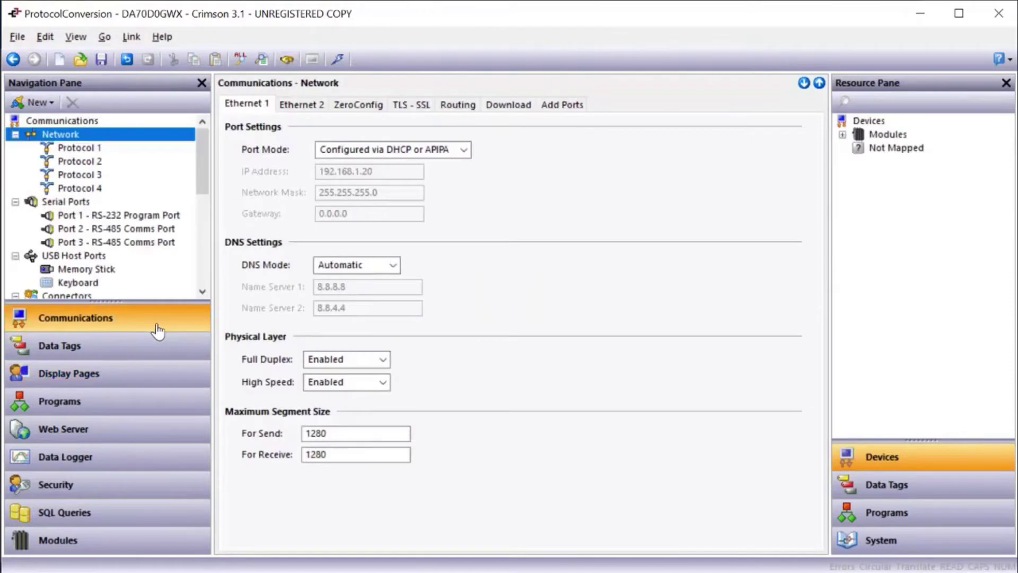
{"action": "left_click", "coordinate": [91, 229]}
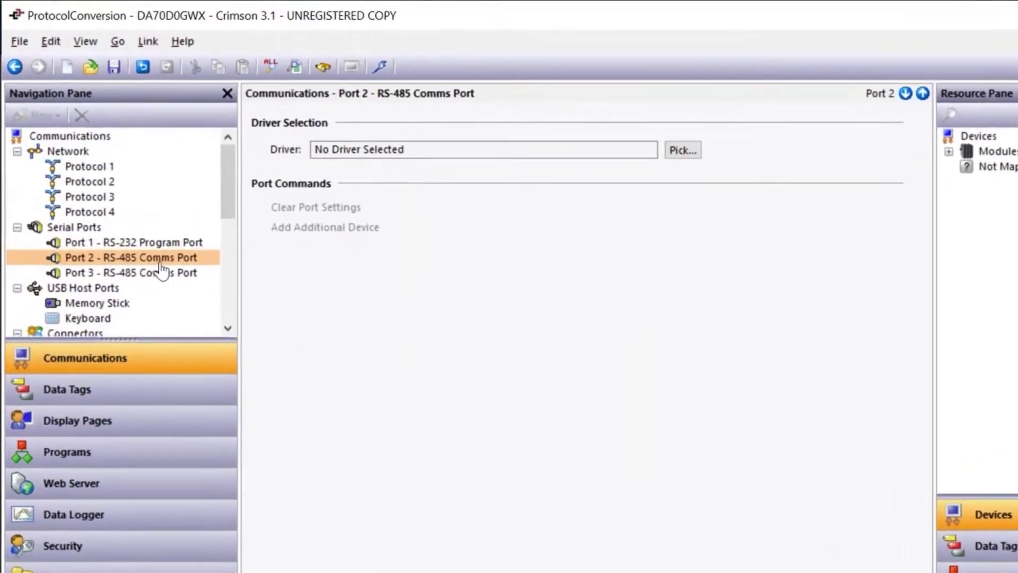
{"action": "left_click", "coordinate": [742, 164]}
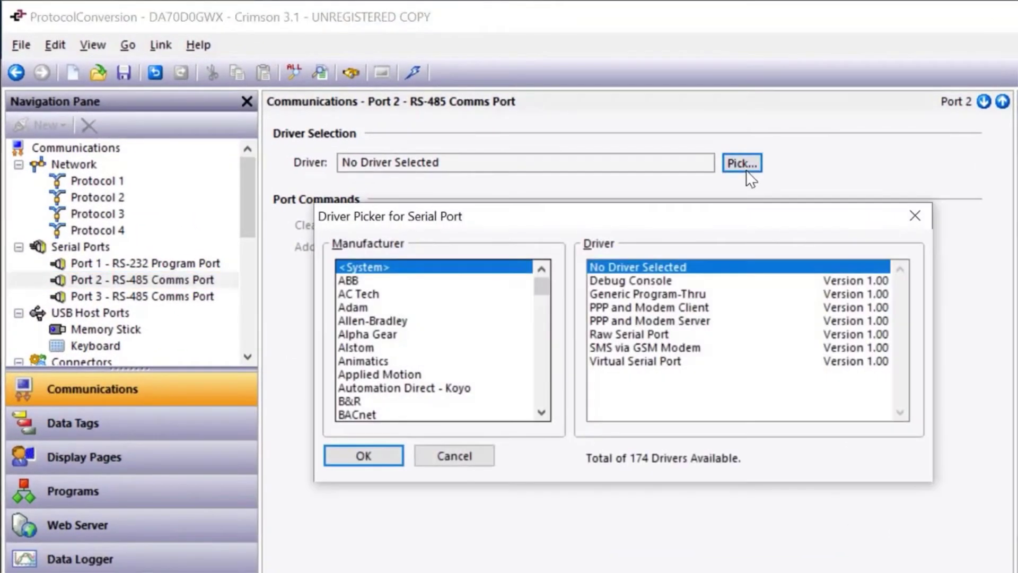
{"action": "left_click", "coordinate": [390, 373]}
{"action": "type", "text": "mod"}
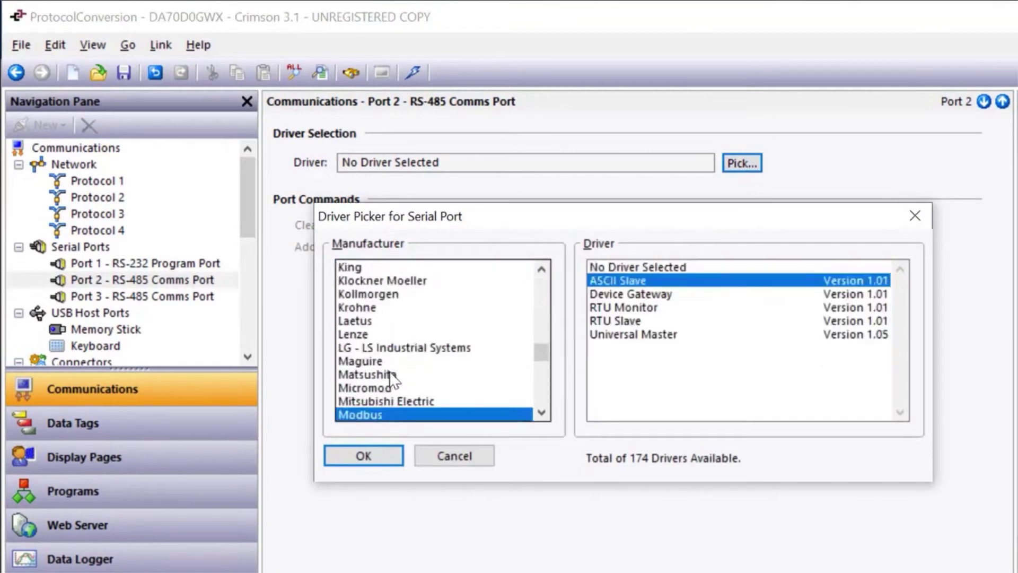
{"action": "left_click", "coordinate": [666, 334]}
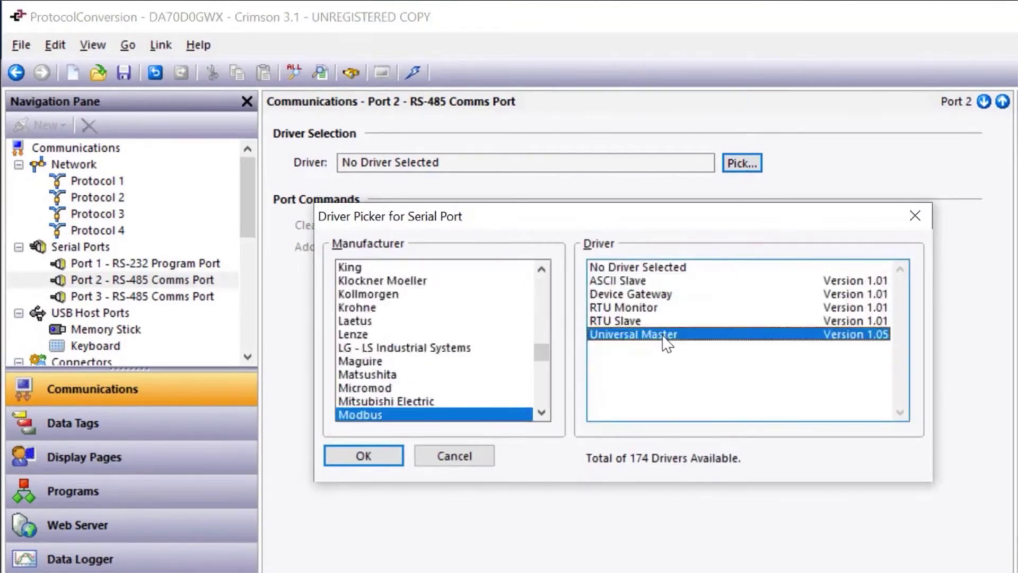
{"action": "left_click", "coordinate": [358, 455]}
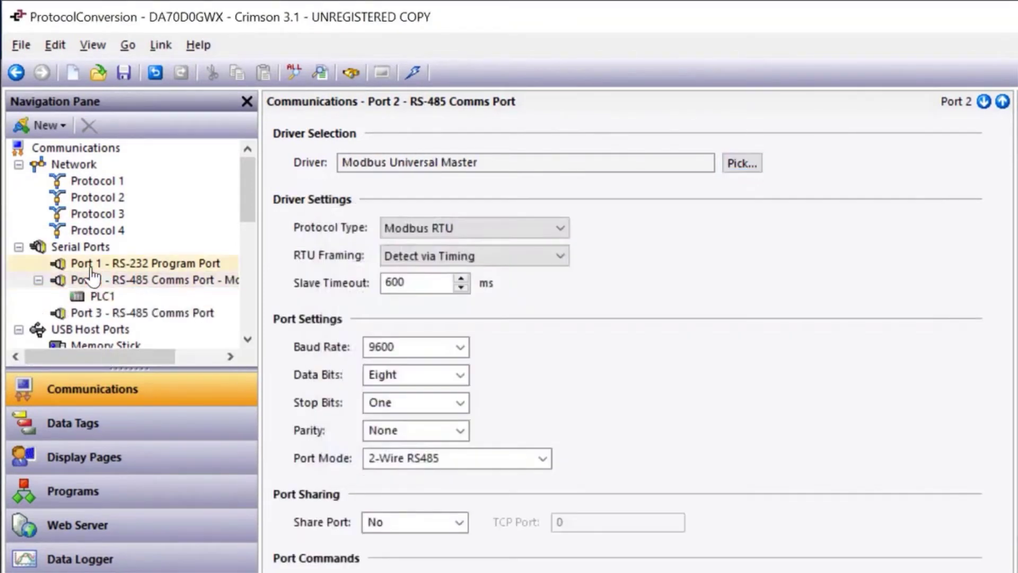
- Rename the new PLC1 device on Port 2 to Meter
{"action": "left_click", "coordinate": [102, 295]}
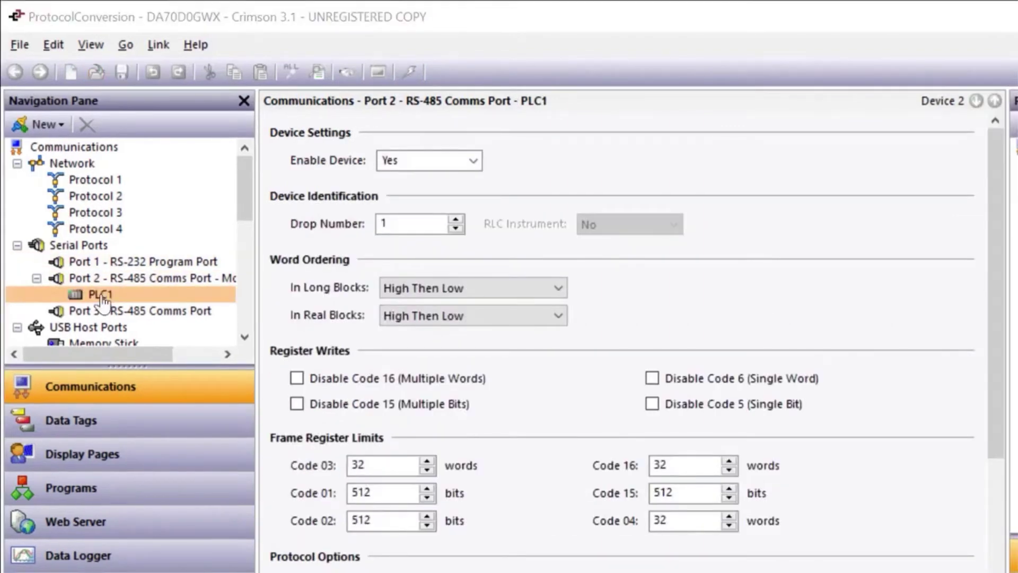
{"action": "left_click", "coordinate": [106, 297]}
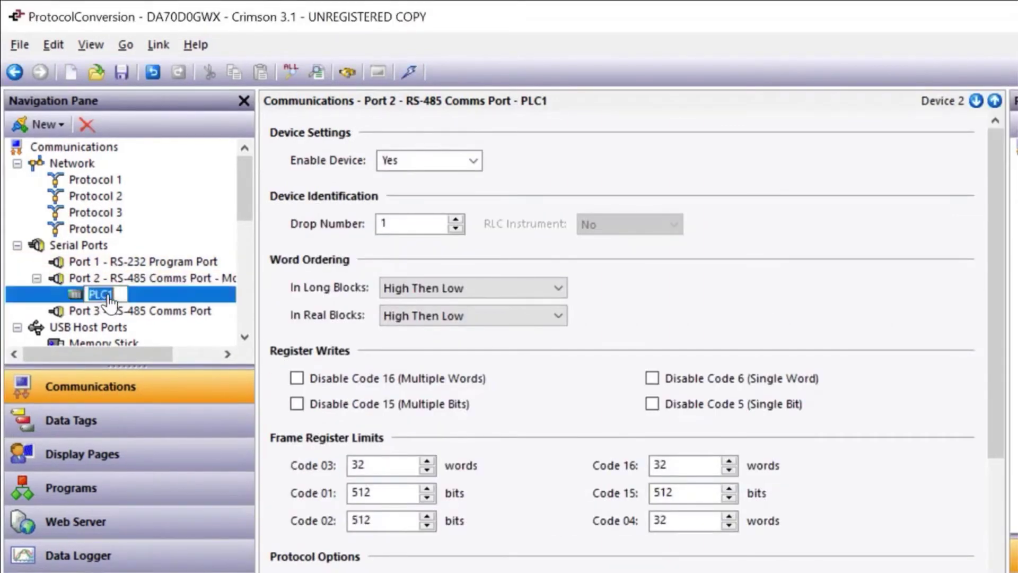
{"action": "type", "text": "Meter"}
{"action": "key", "text": "Return"}
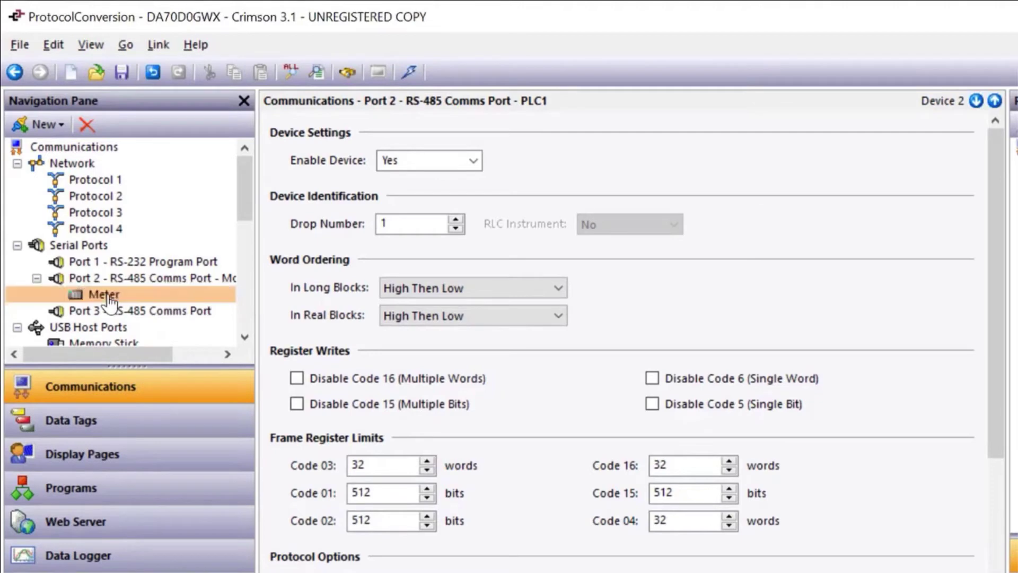
- Create a new numeric data tag named Temp
{"action": "left_click", "coordinate": [96, 424]}
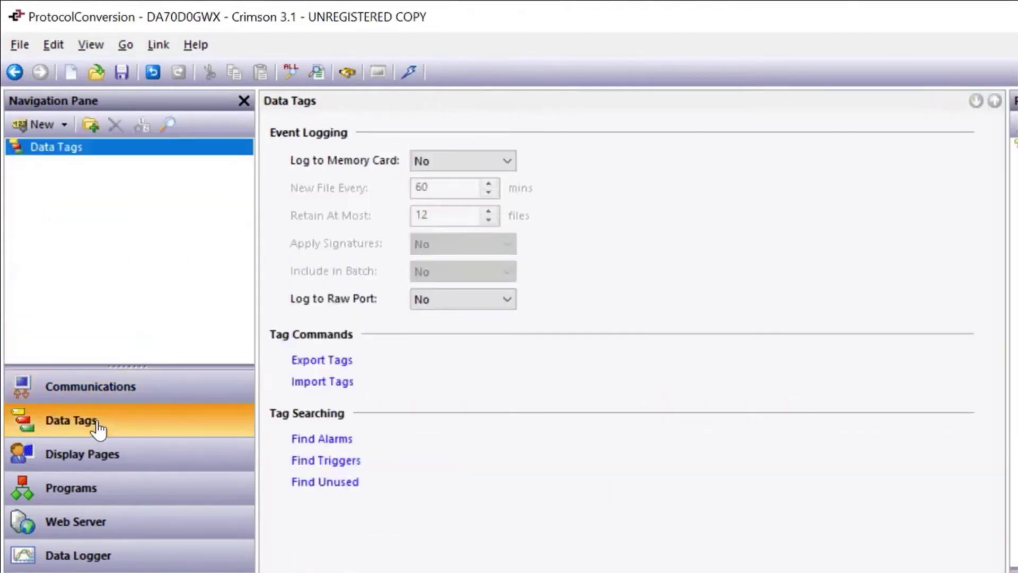
{"action": "left_click", "coordinate": [64, 125]}
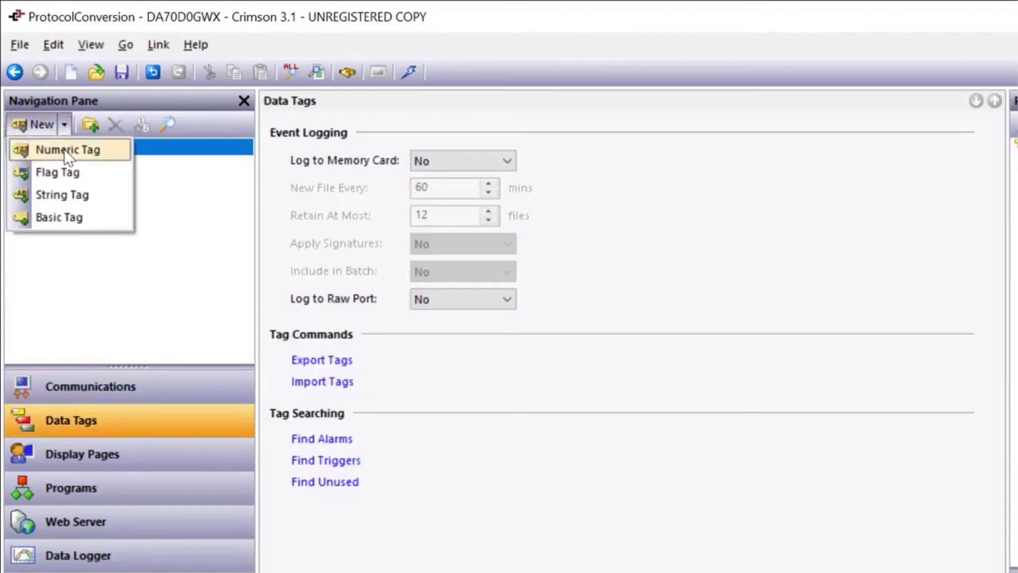
{"action": "left_click", "coordinate": [67, 151]}
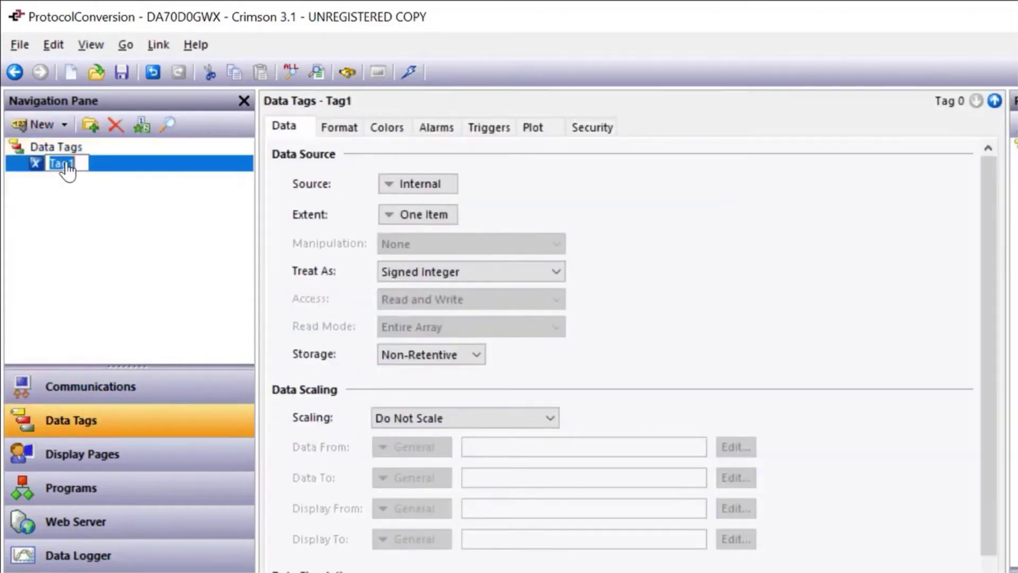
{"action": "type", "text": "Temp"}
{"action": "key", "text": "Return"}
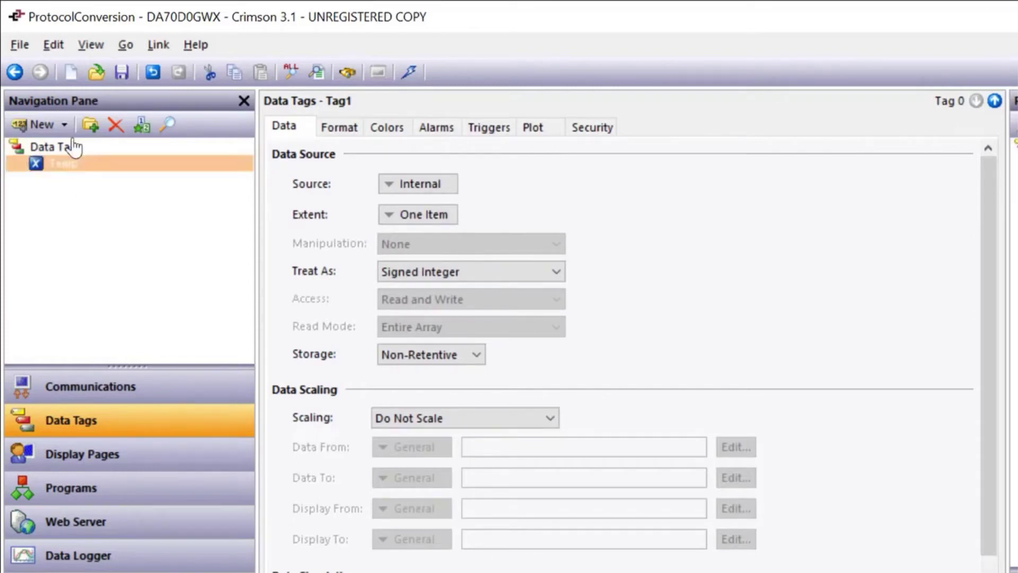
- Set Temp's source to the Meter's Holding Registers address 400001
{"action": "left_click", "coordinate": [403, 183]}
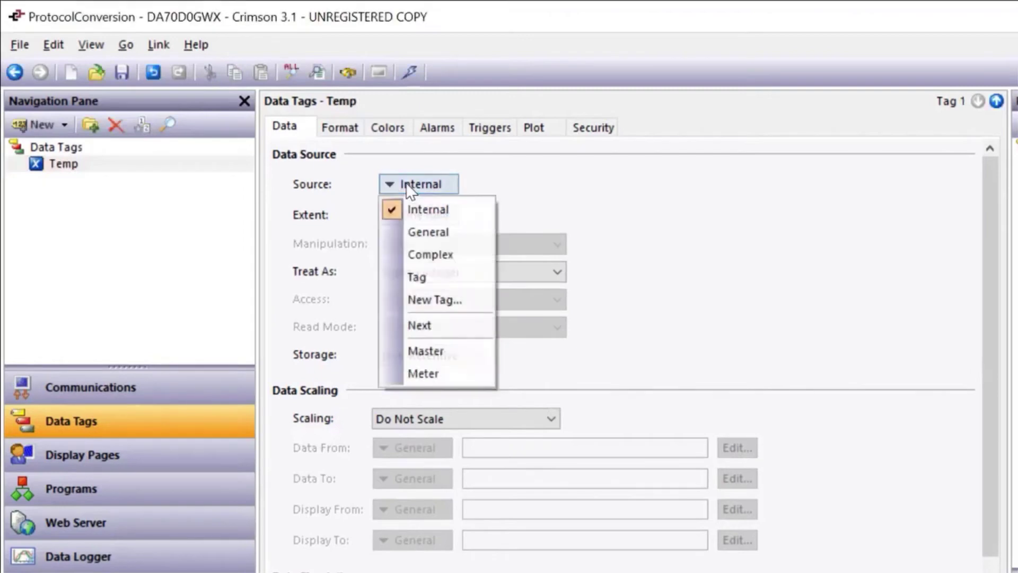
{"action": "left_click", "coordinate": [419, 369]}
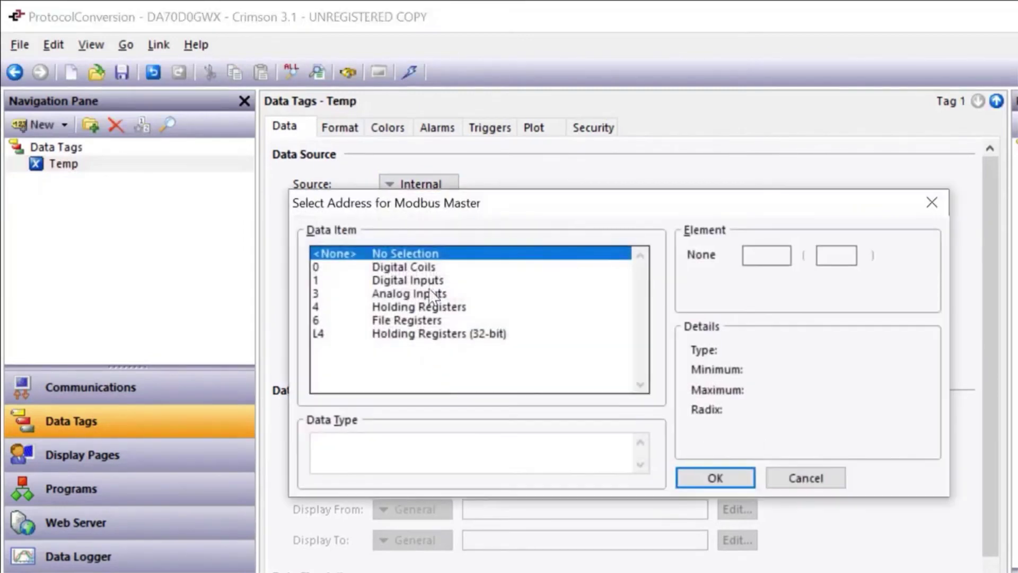
{"action": "left_click", "coordinate": [432, 307]}
{"action": "left_click", "coordinate": [716, 480]}
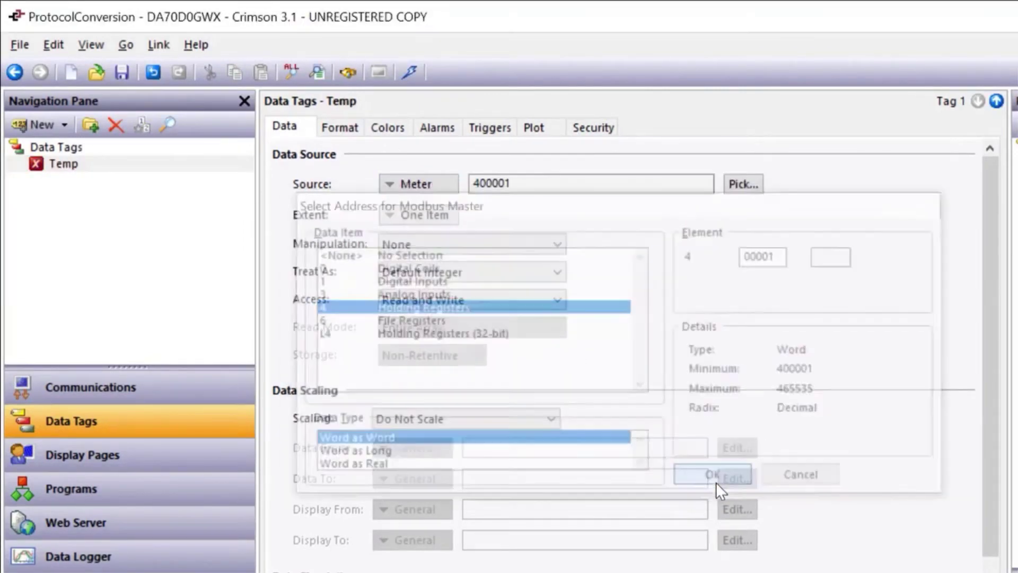
{"action": "left_click", "coordinate": [241, 174]}
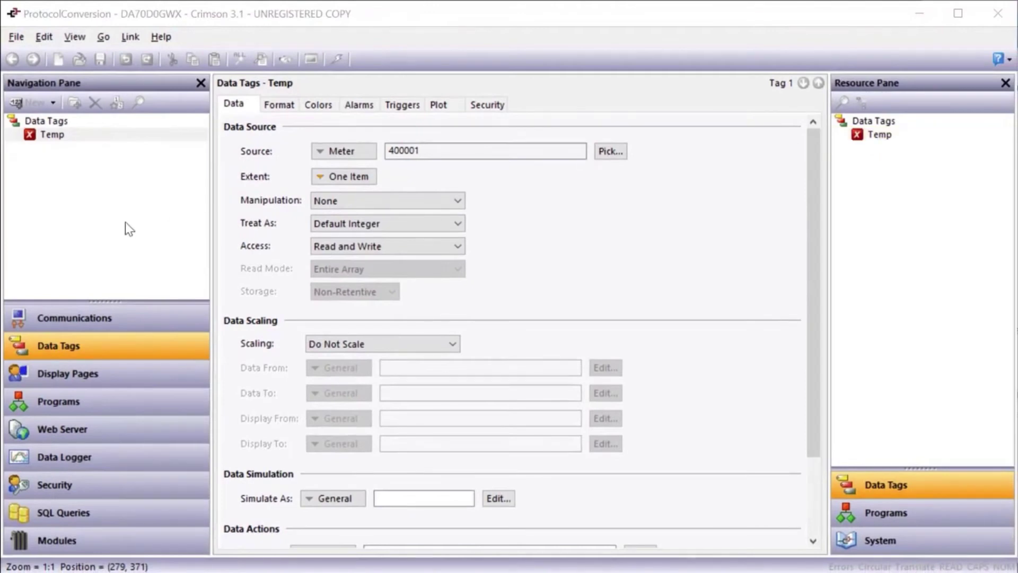
- Link the Page1 radial gauge's Value property to the Temp tag
{"action": "left_click", "coordinate": [87, 373]}
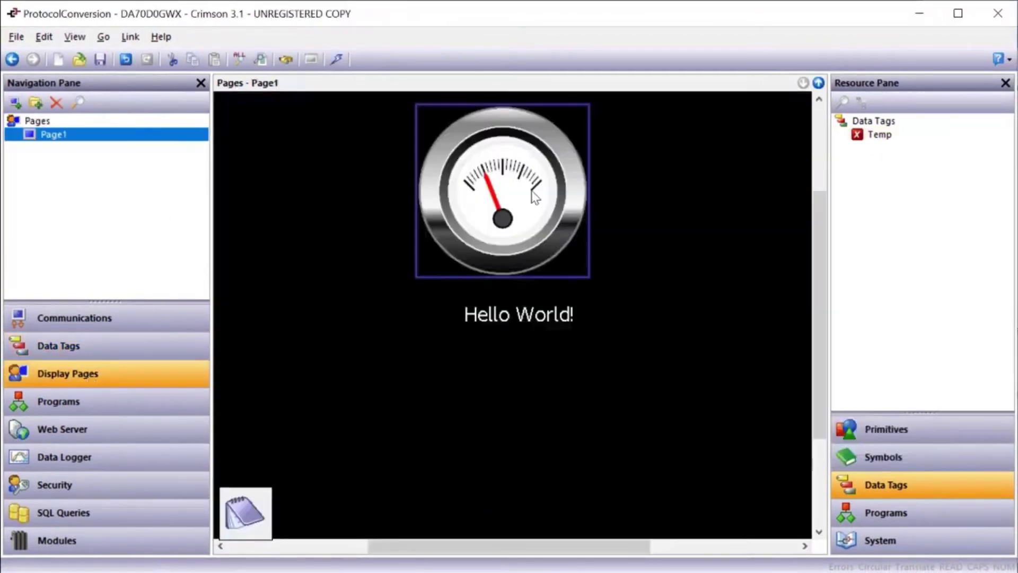
{"action": "right_click", "coordinate": [532, 191]}
{"action": "left_click", "coordinate": [565, 437]}
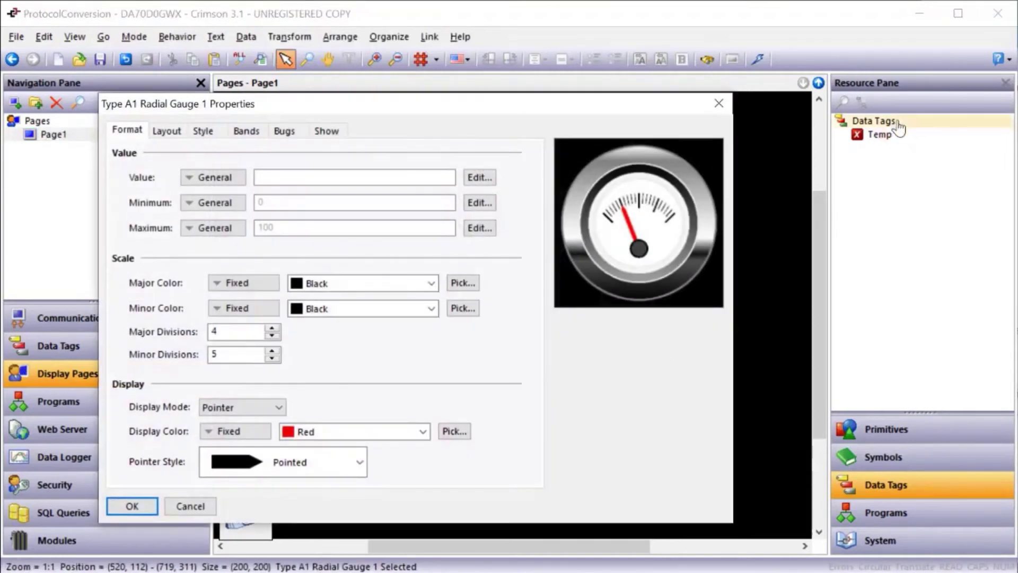
{"action": "left_click_drag", "start_coordinate": [895, 134], "coordinate": [314, 182]}
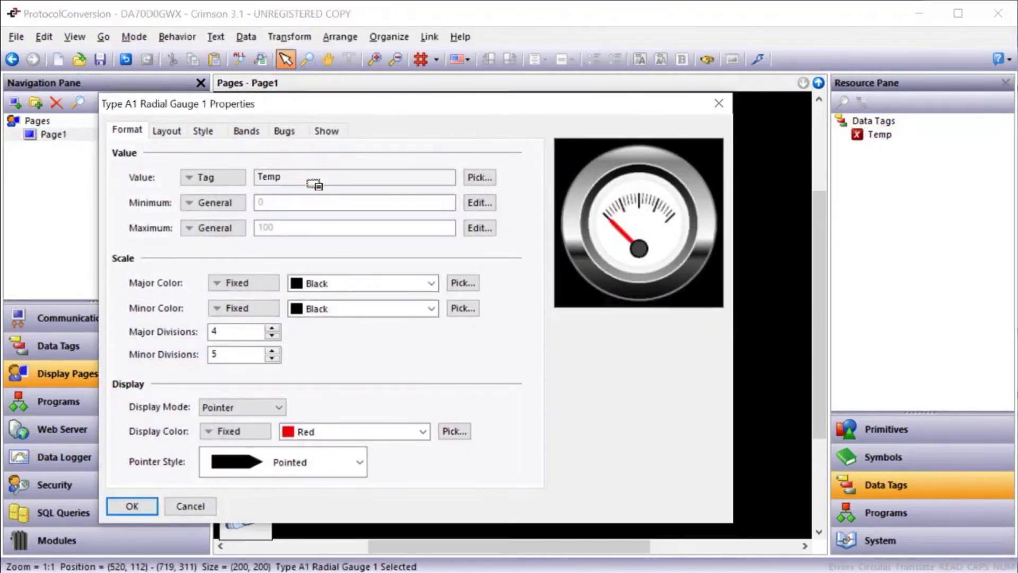
{"action": "left_click", "coordinate": [130, 506]}
{"action": "left_click", "coordinate": [356, 532]}
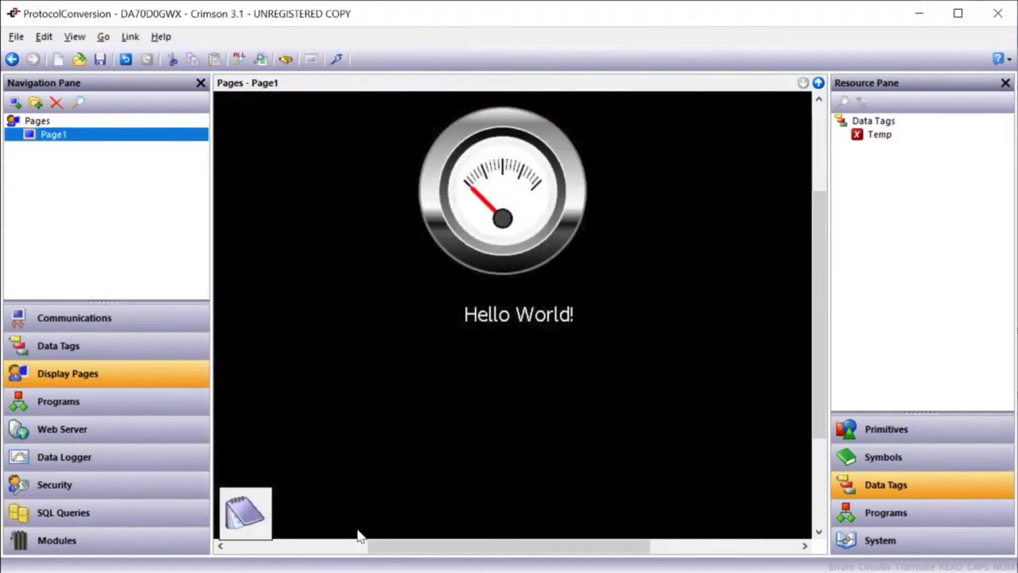
- Set network Protocol 1 to the Allen-Bradley Native Tags via L5K file Enhanced driver
{"action": "left_click", "coordinate": [98, 318]}
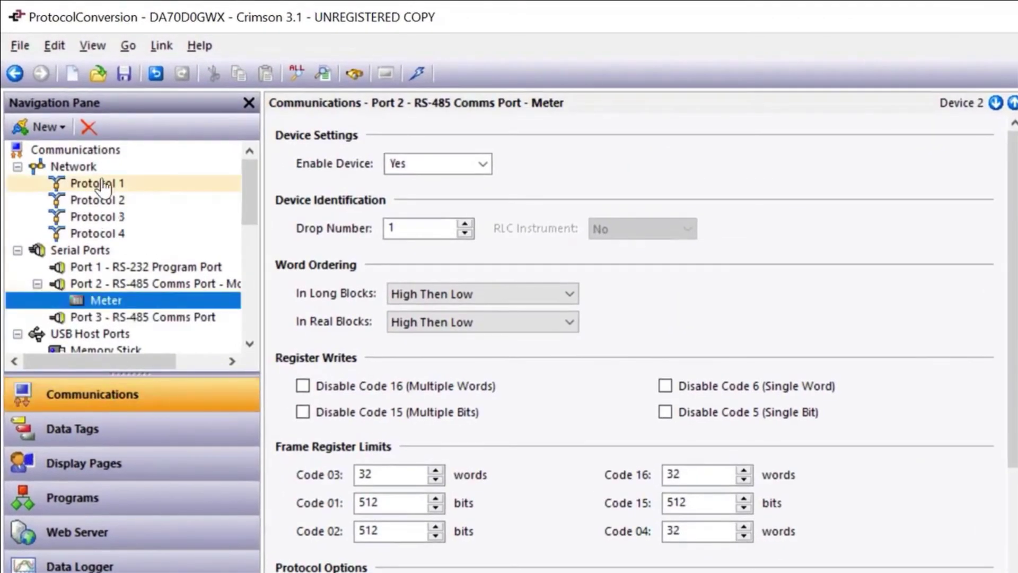
{"action": "left_click", "coordinate": [103, 184]}
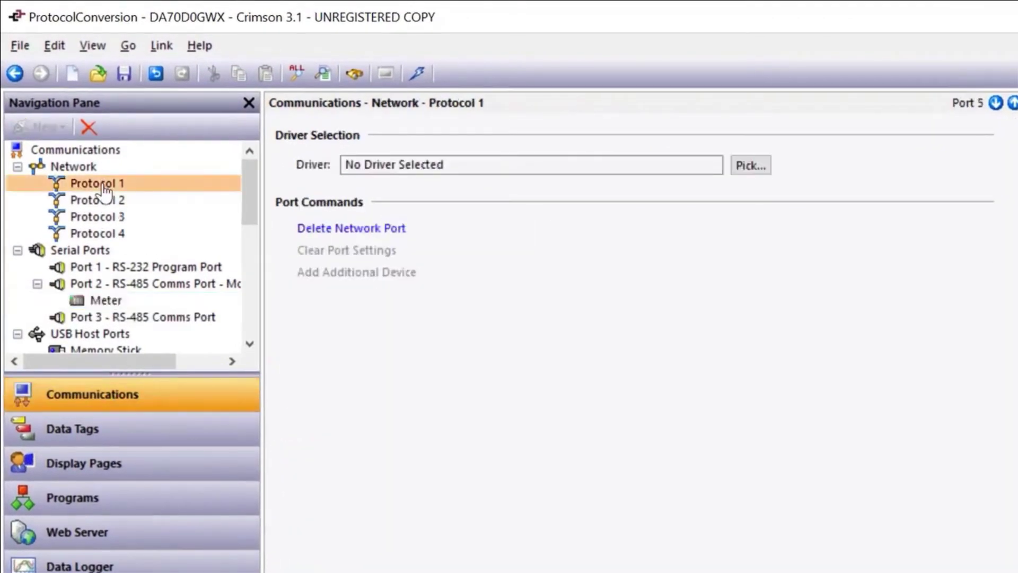
{"action": "left_click", "coordinate": [757, 165]}
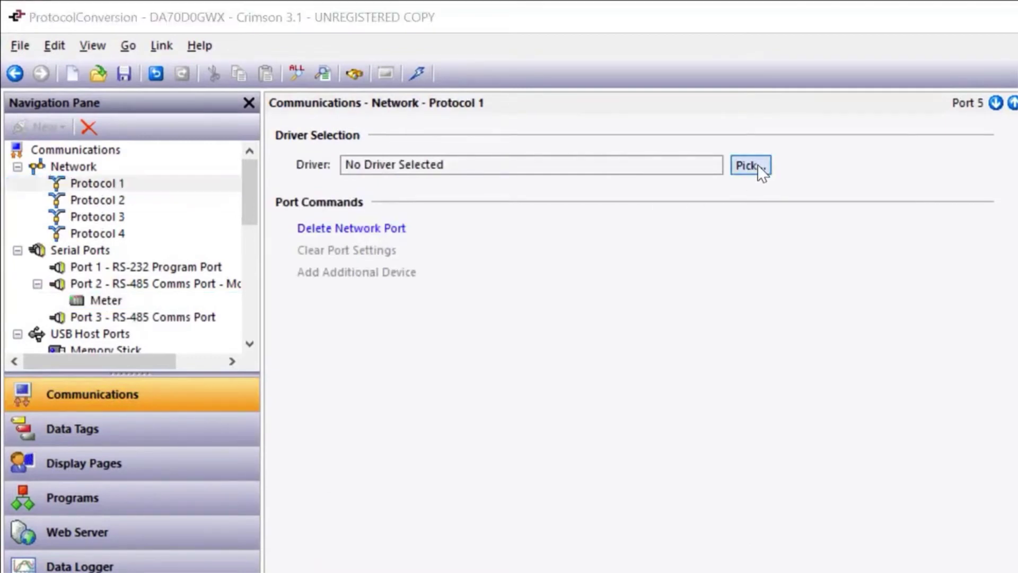
{"action": "left_click", "coordinate": [357, 338]}
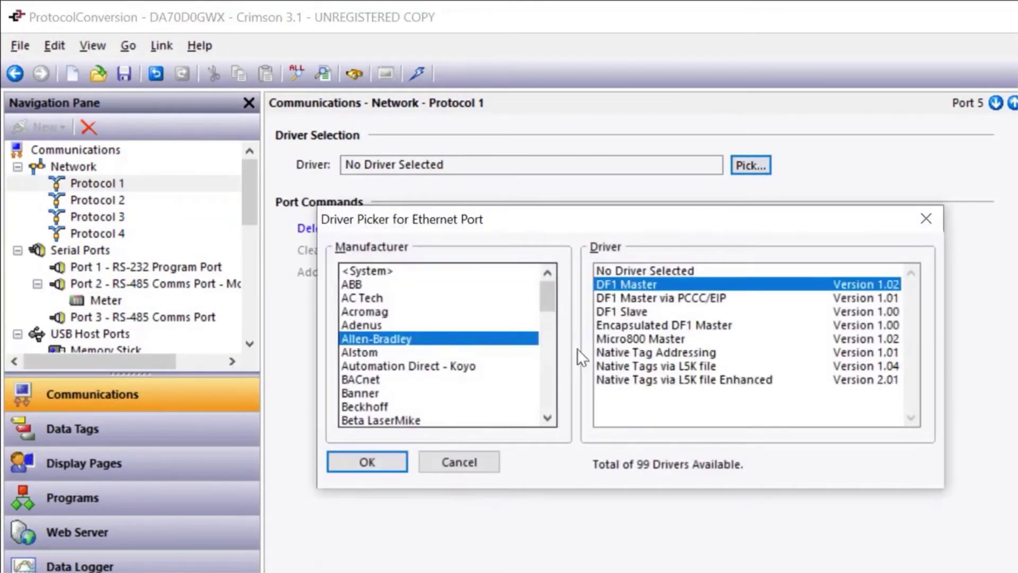
{"action": "left_click", "coordinate": [631, 379]}
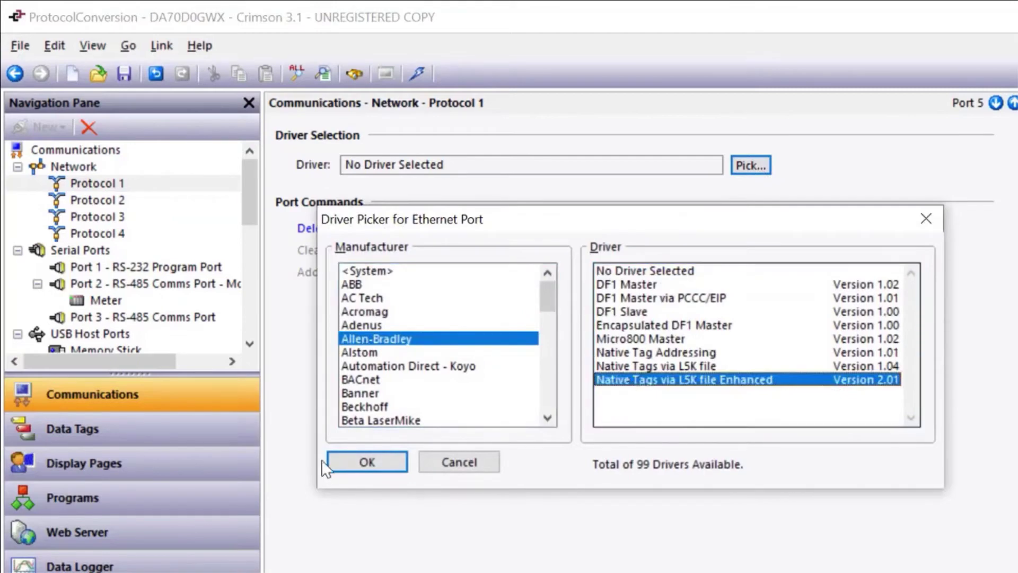
{"action": "left_click", "coordinate": [357, 460]}
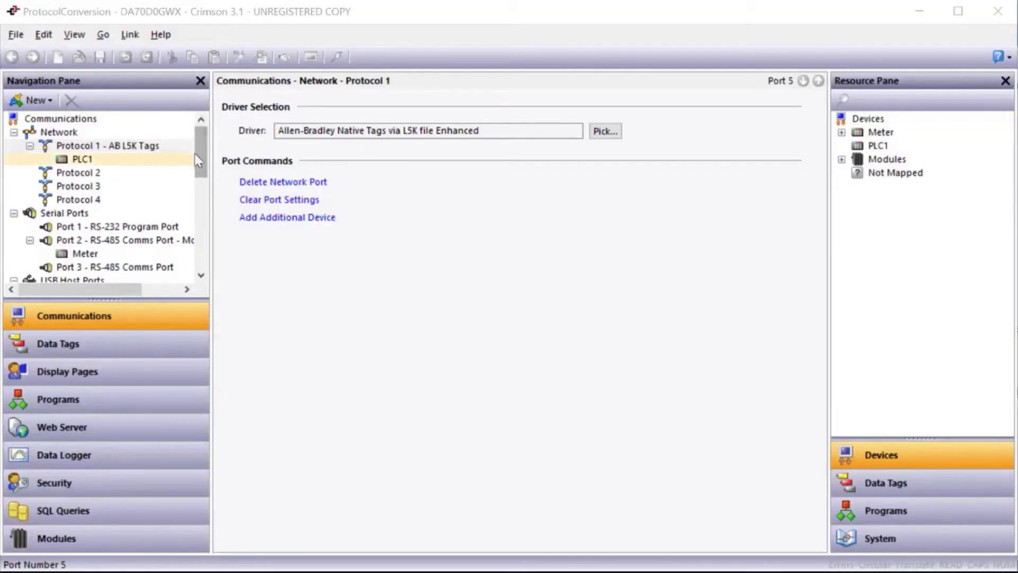
{"action": "left_click", "coordinate": [89, 160]}
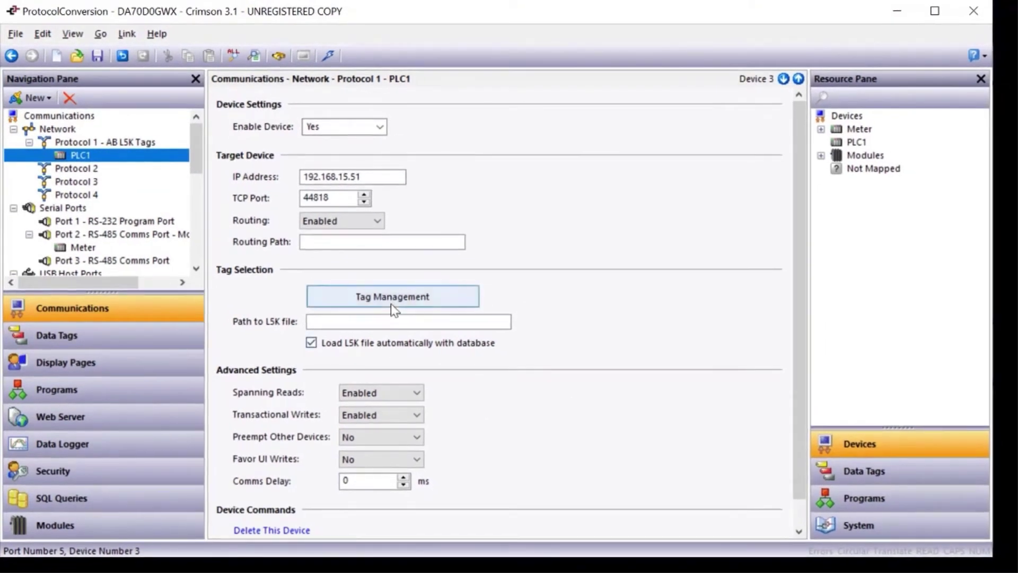
- Import the RockwellDemo.L5K tag file into PLC1's tag management
{"action": "left_click", "coordinate": [391, 300]}
{"action": "left_click", "coordinate": [358, 355]}
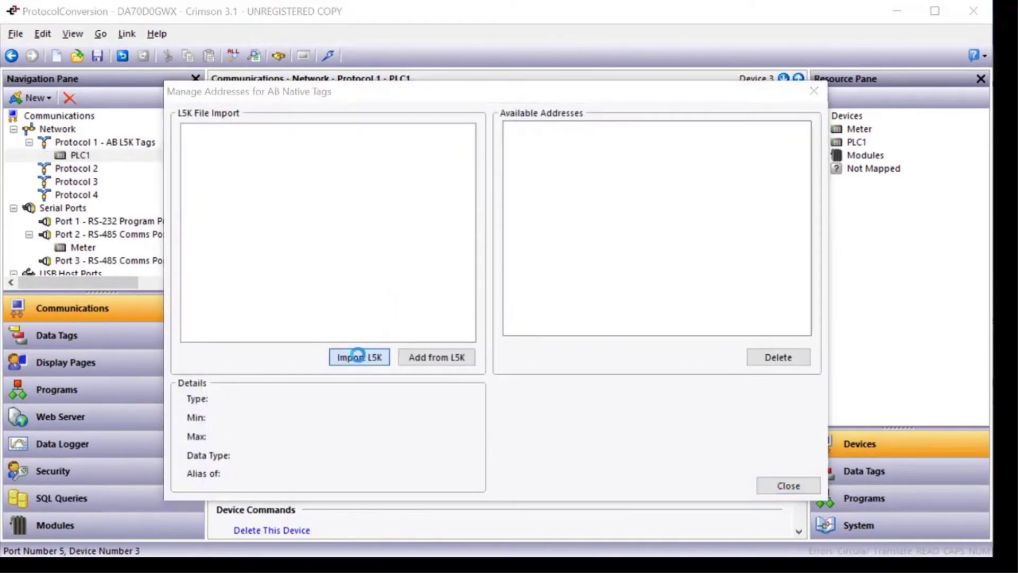
{"action": "left_click", "coordinate": [372, 222]}
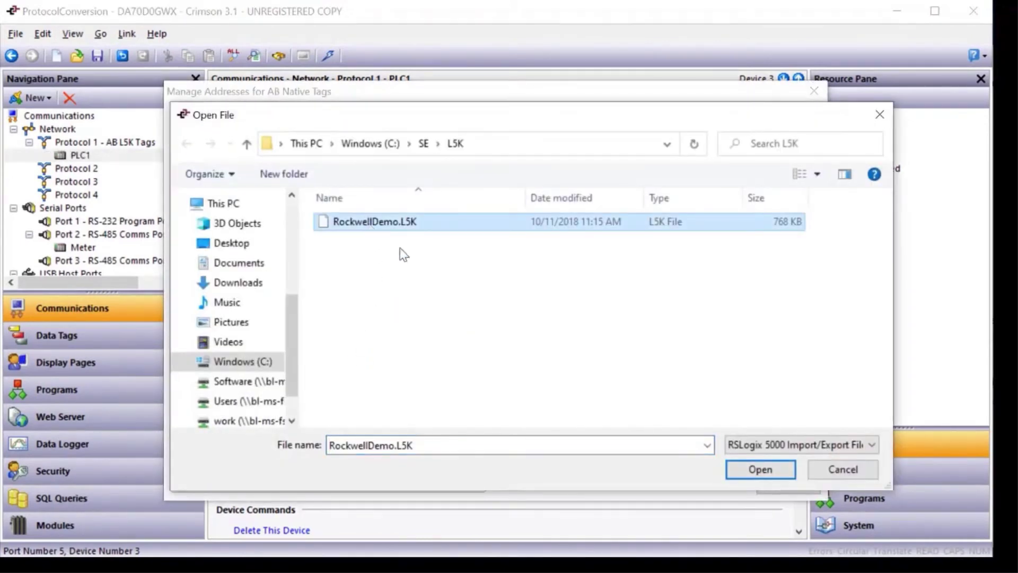
{"action": "left_click", "coordinate": [758, 470]}
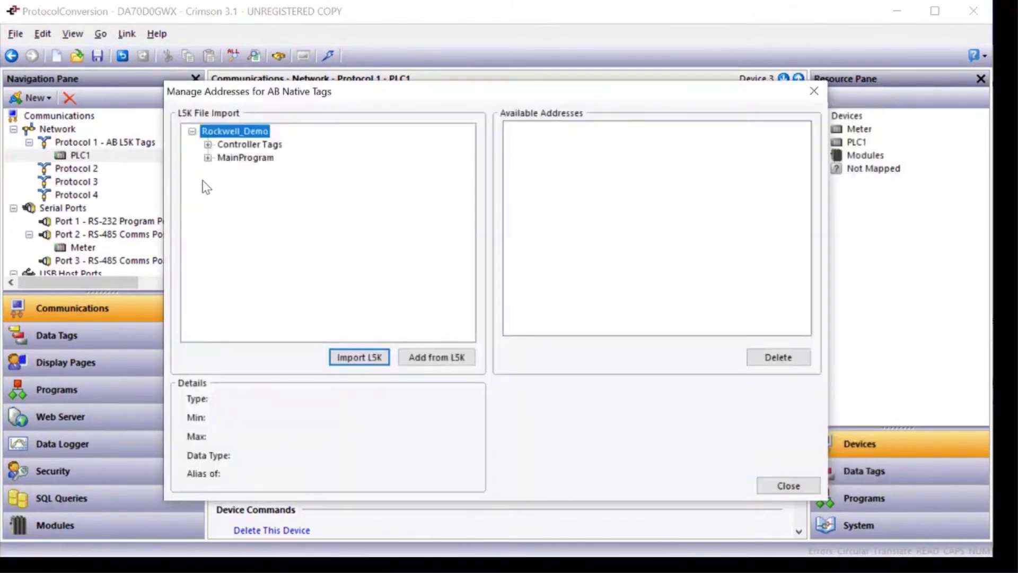
- Add the Ins and Outs controller tags to PLC1's available addresses
{"action": "left_click", "coordinate": [207, 144]}
{"action": "left_click", "coordinate": [238, 223]}
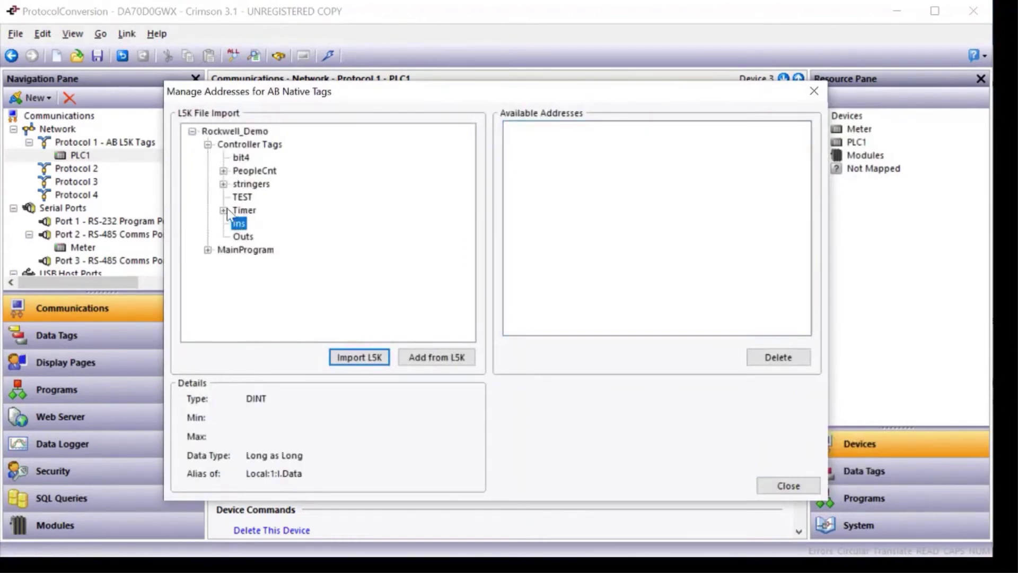
{"action": "double_click", "coordinate": [238, 223]}
{"action": "double_click", "coordinate": [243, 236]}
{"action": "left_click", "coordinate": [789, 487]}
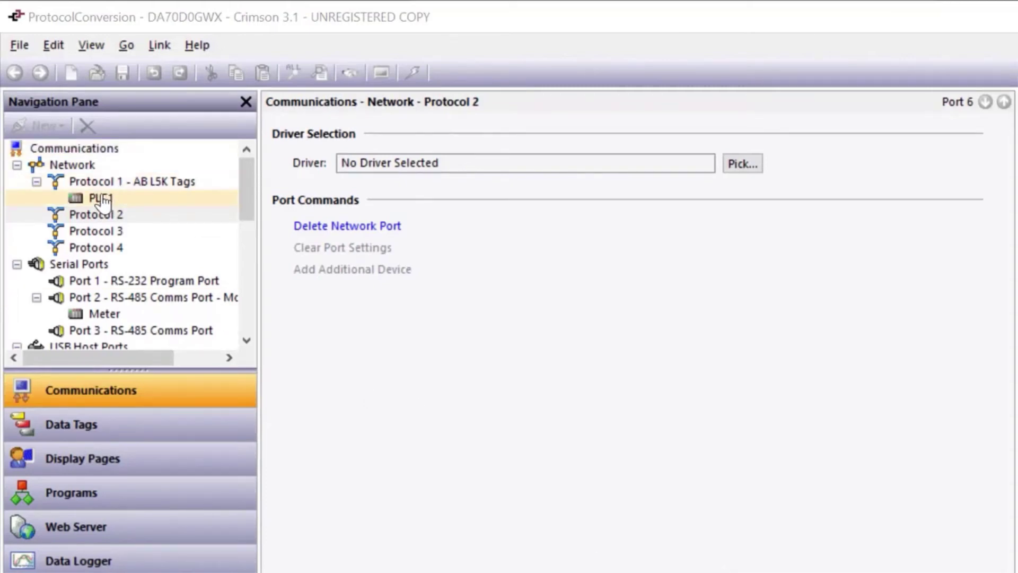
- Give Protocol 2 the Modbus TCP/IP Master driver and begin renaming its PLC2 device
{"action": "left_click", "coordinate": [107, 216]}
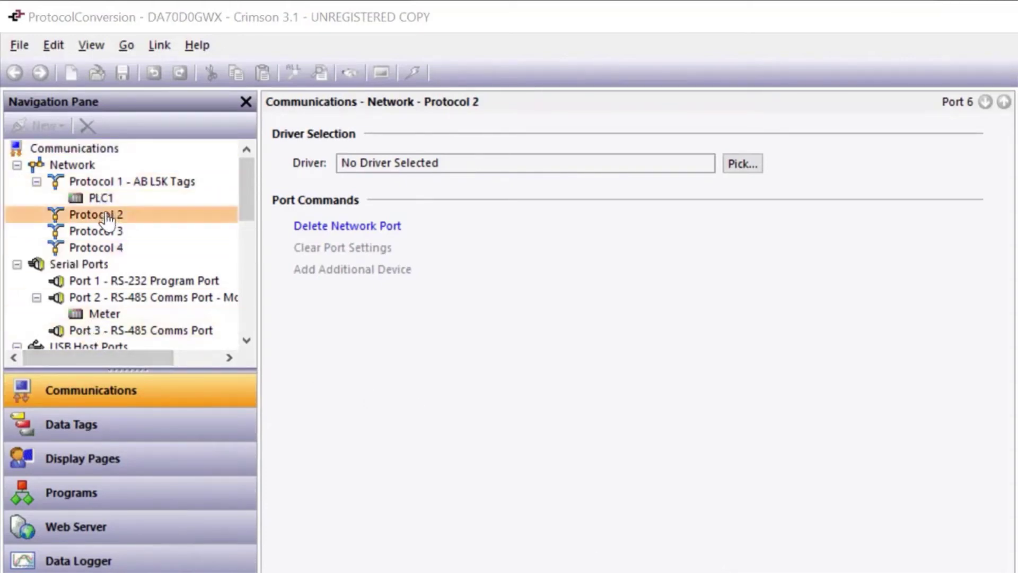
{"action": "left_click", "coordinate": [107, 217]}
{"action": "left_click", "coordinate": [742, 164]}
{"action": "left_click", "coordinate": [376, 416]}
{"action": "scroll", "coordinate": [379, 415], "scroll_direction": "down", "scroll_amount": 10}
{"action": "left_click", "coordinate": [379, 416]}
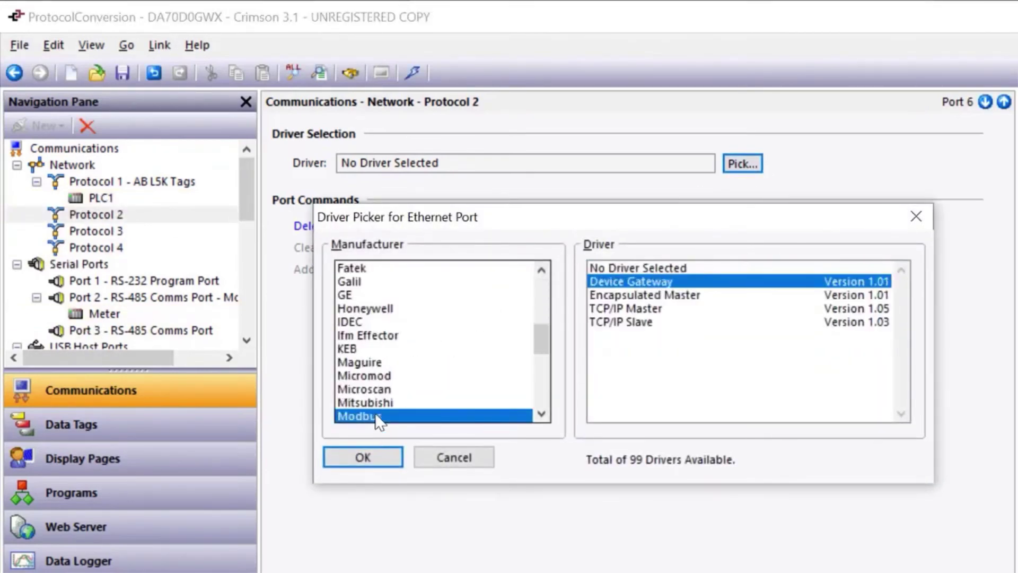
{"action": "left_click", "coordinate": [627, 309]}
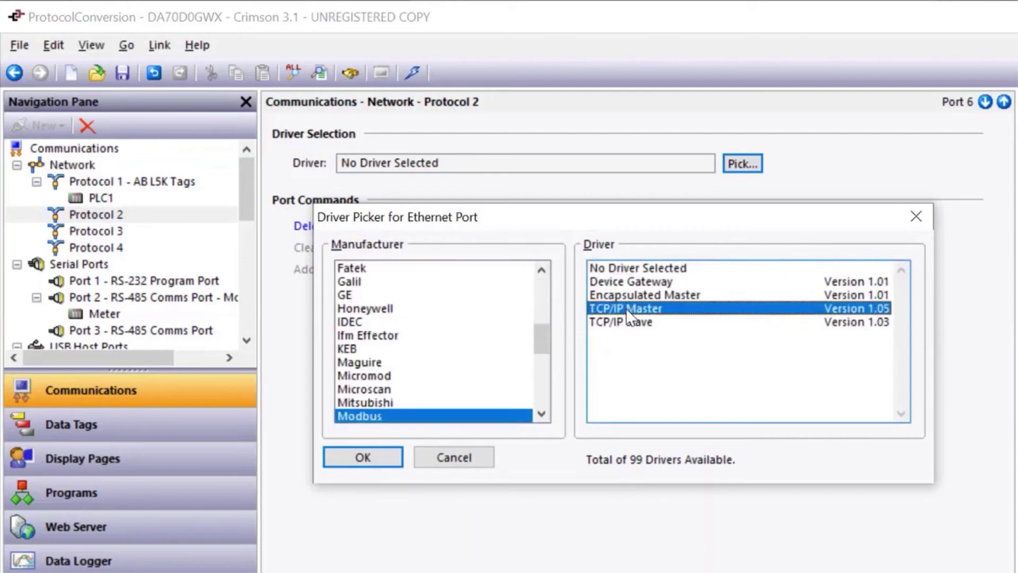
{"action": "left_click", "coordinate": [332, 456]}
{"action": "left_click", "coordinate": [96, 234]}
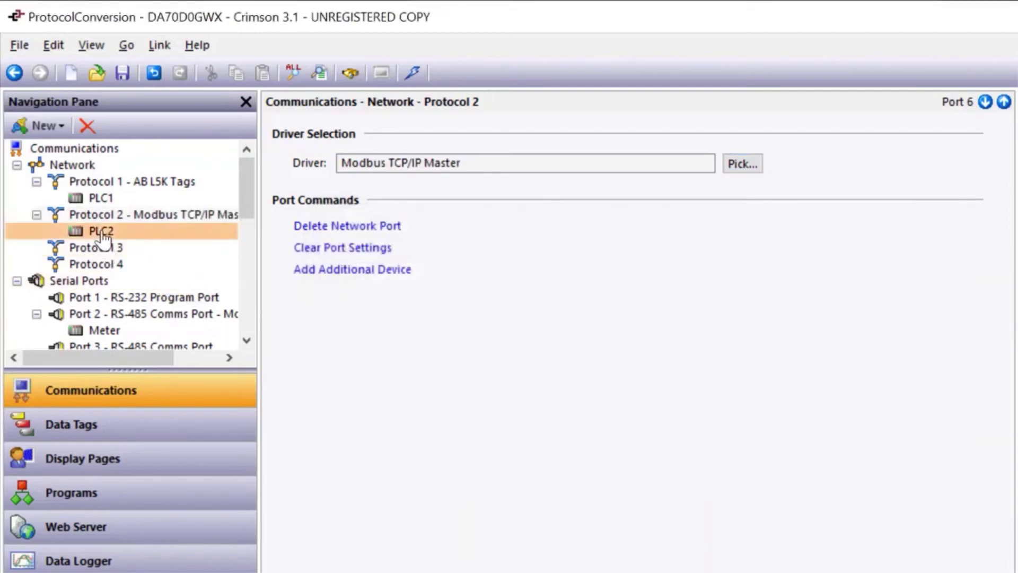
{"action": "left_click", "coordinate": [102, 233]}
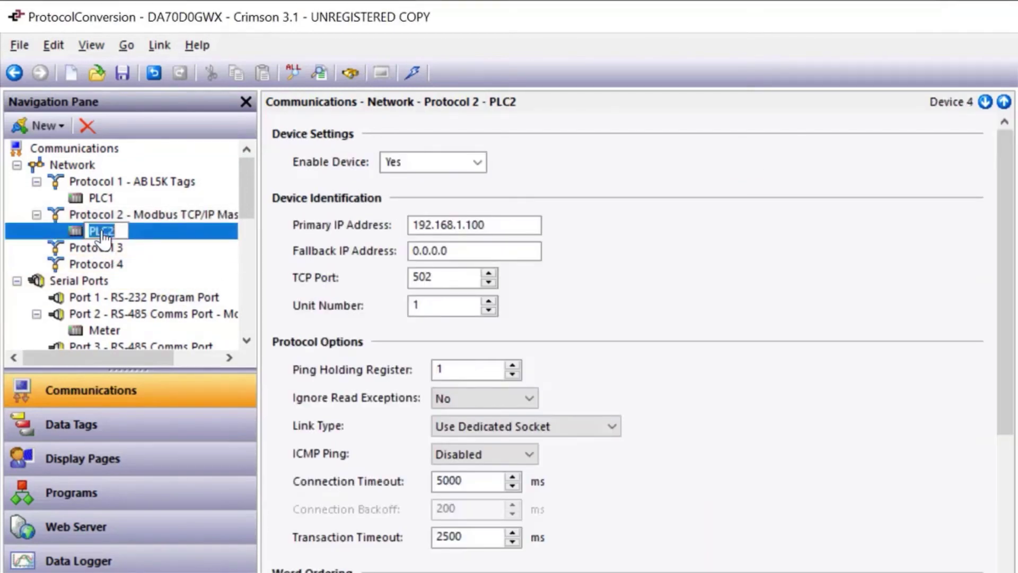
- Rename PLC2 to Modbus and add Block1 under it
{"action": "type", "text": "Modbus"}
{"action": "key", "text": "Return"}
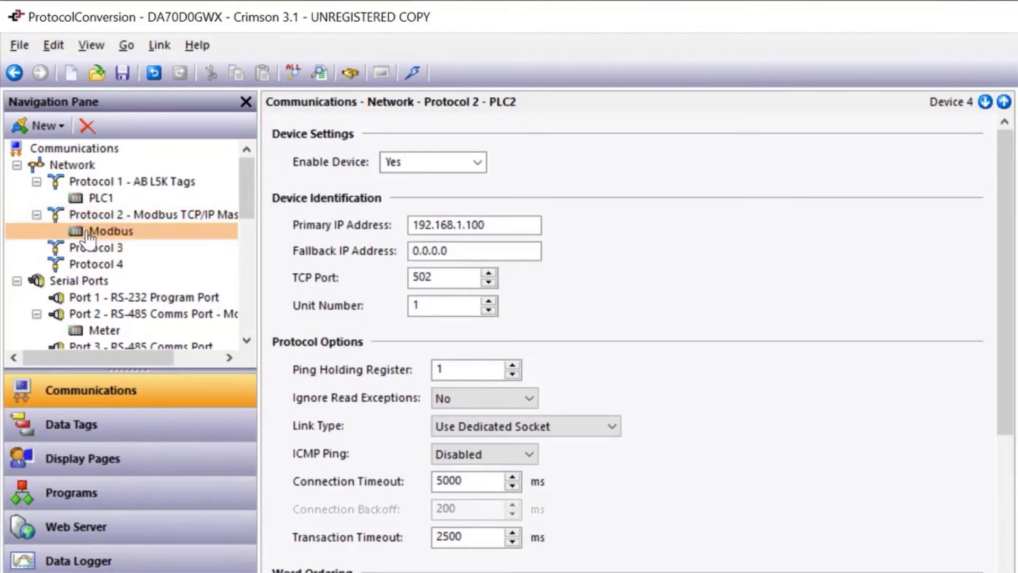
{"action": "right_click", "coordinate": [89, 232]}
{"action": "left_click", "coordinate": [152, 245]}
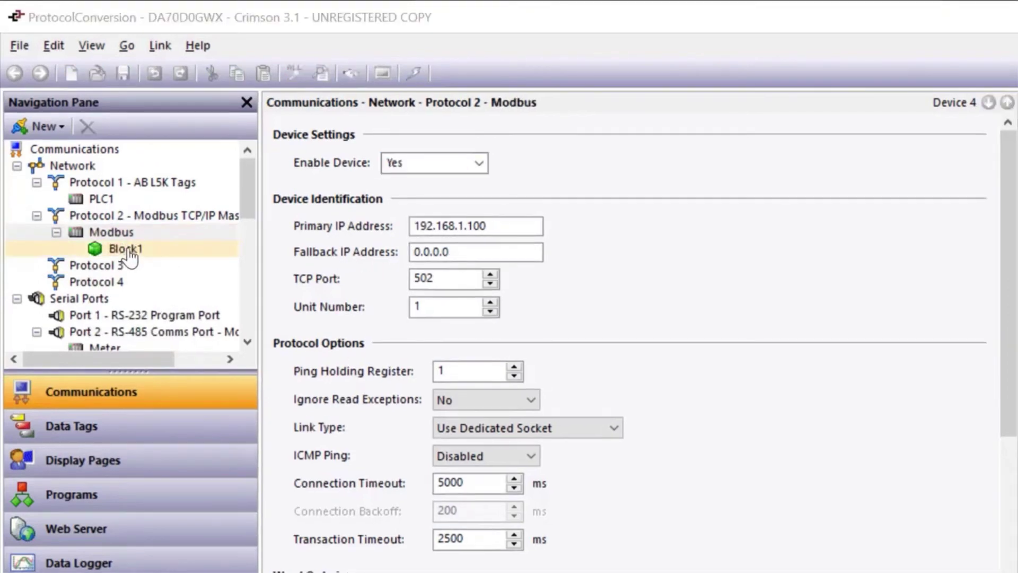
- Set Block1's start address to holding register 400001 and its block size to 3
{"action": "left_click", "coordinate": [136, 253]}
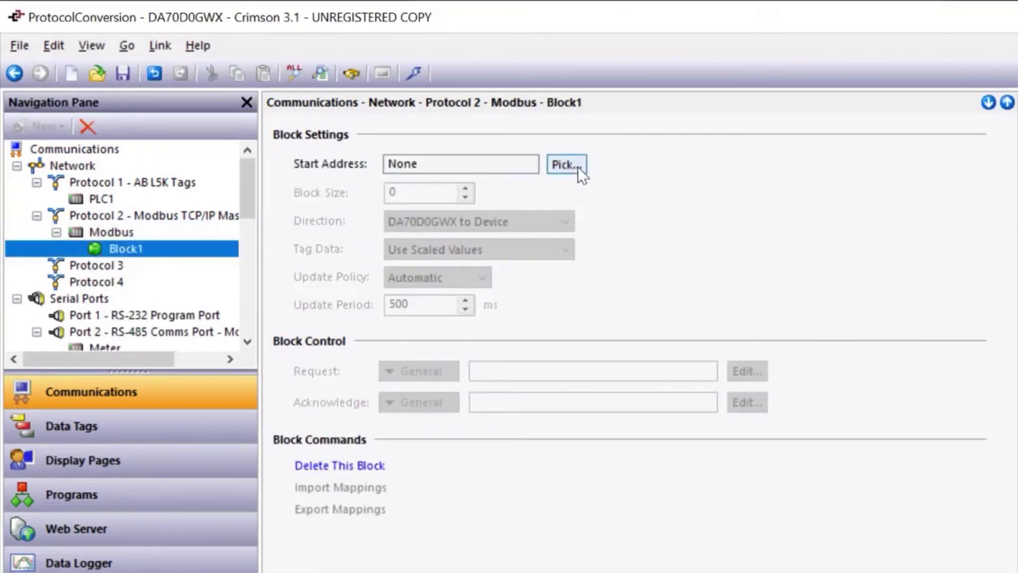
{"action": "left_click", "coordinate": [576, 167]}
{"action": "left_click", "coordinate": [424, 270]}
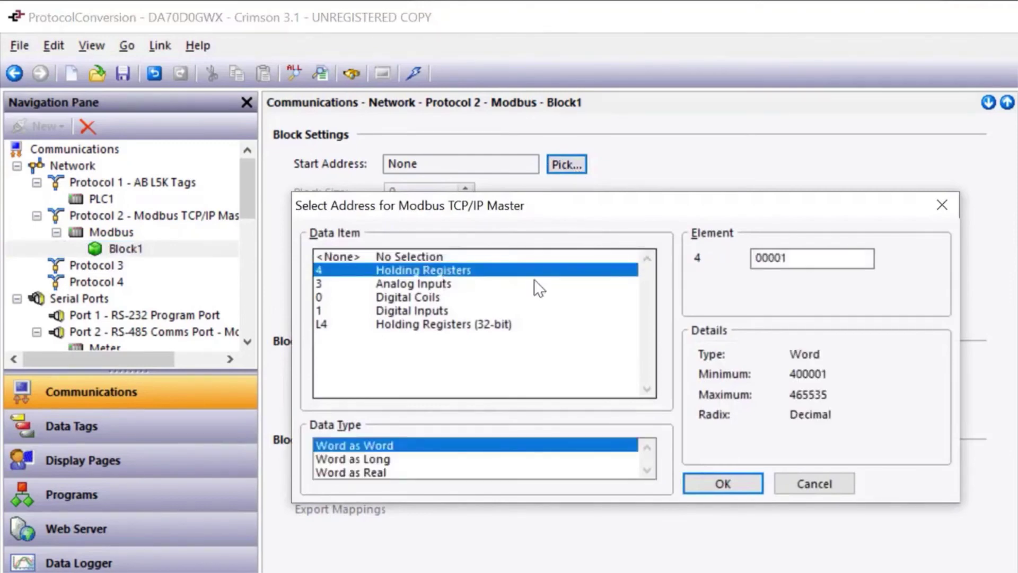
{"action": "left_click", "coordinate": [743, 483]}
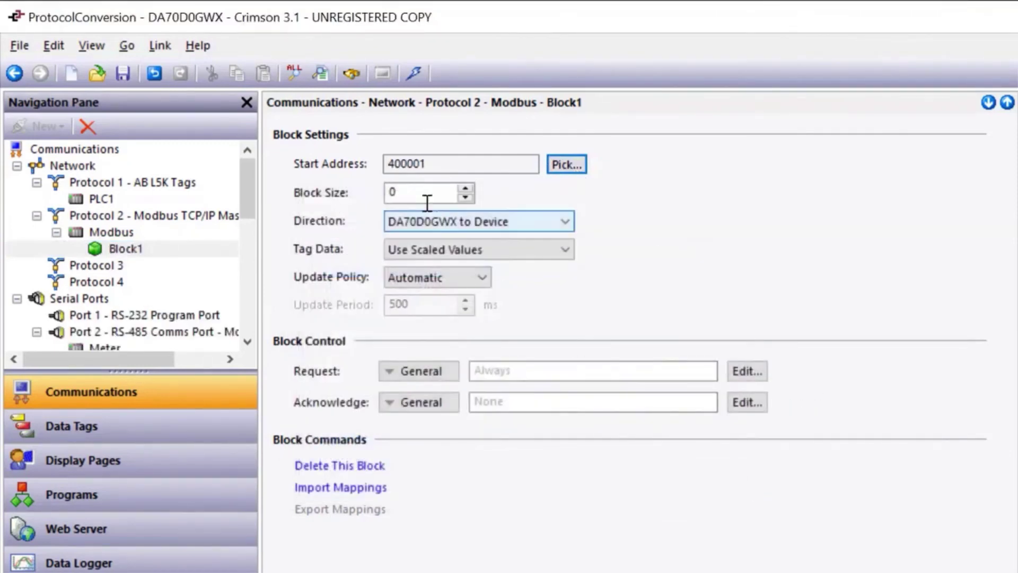
{"action": "left_click", "coordinate": [465, 189]}
{"action": "left_click", "coordinate": [465, 189]}
{"action": "left_click", "coordinate": [464, 189]}
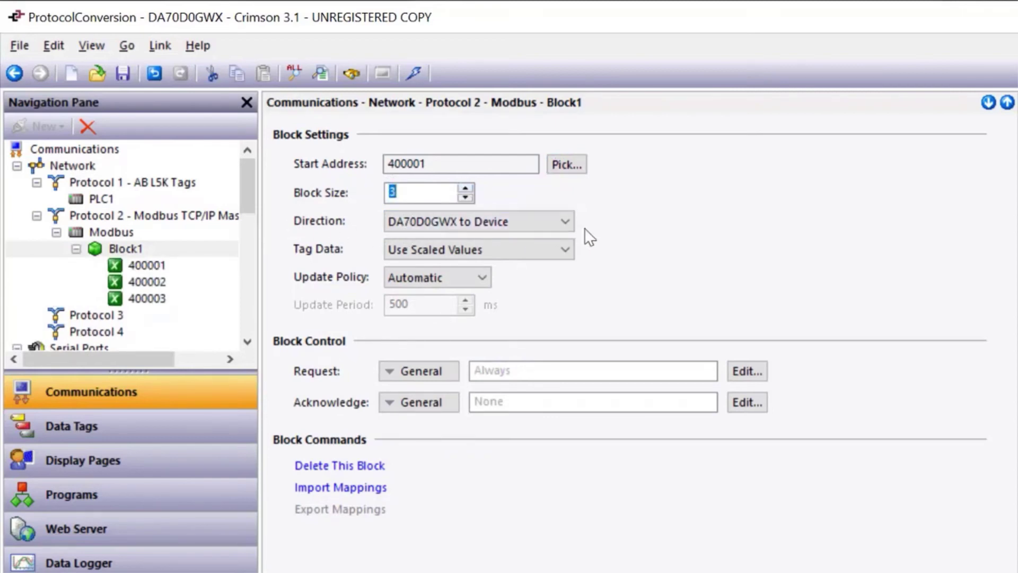
- Map PLC1.Ins to register 400001 and PLC1.Outs to register 400002
{"action": "left_click", "coordinate": [148, 270]}
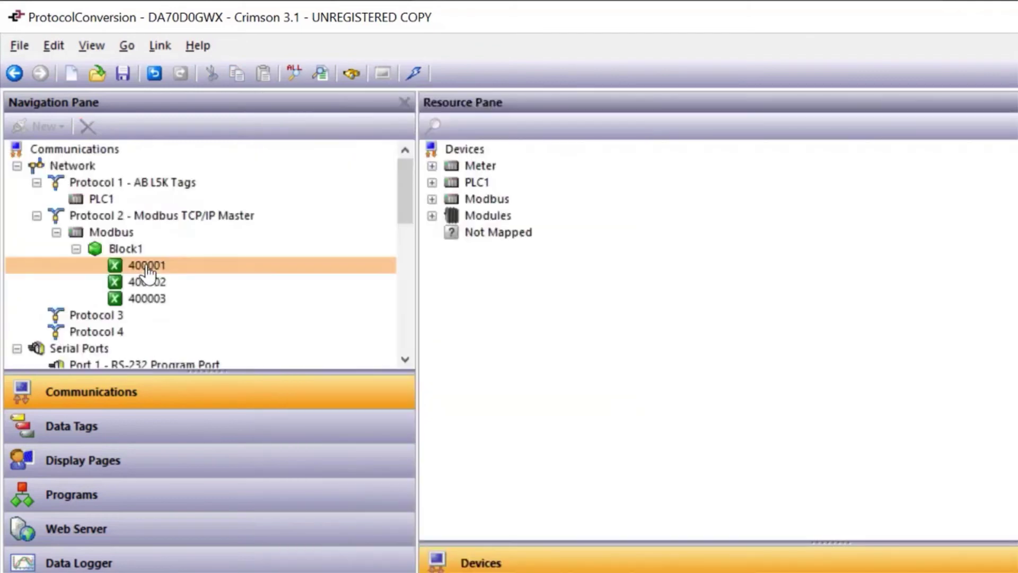
{"action": "left_click", "coordinate": [432, 183]}
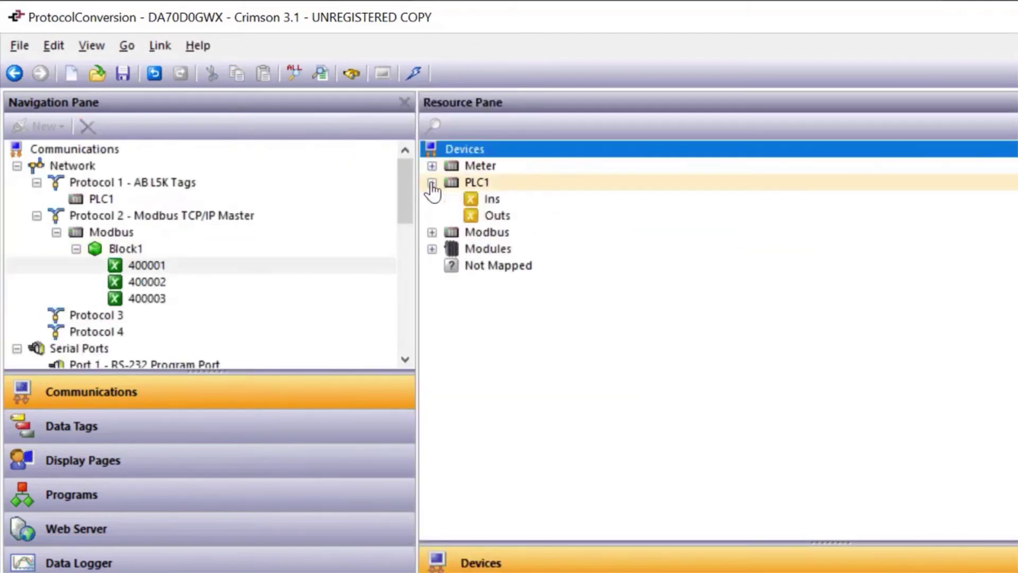
{"action": "left_click_drag", "start_coordinate": [496, 207], "coordinate": [296, 275]}
{"action": "left_click_drag", "start_coordinate": [513, 218], "coordinate": [261, 286]}
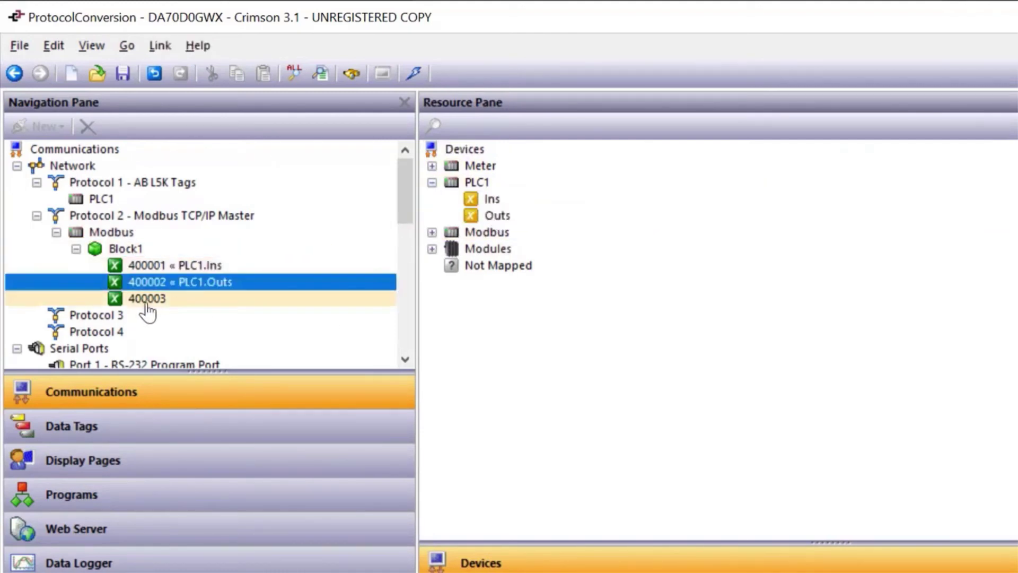
{"action": "left_click", "coordinate": [147, 303]}
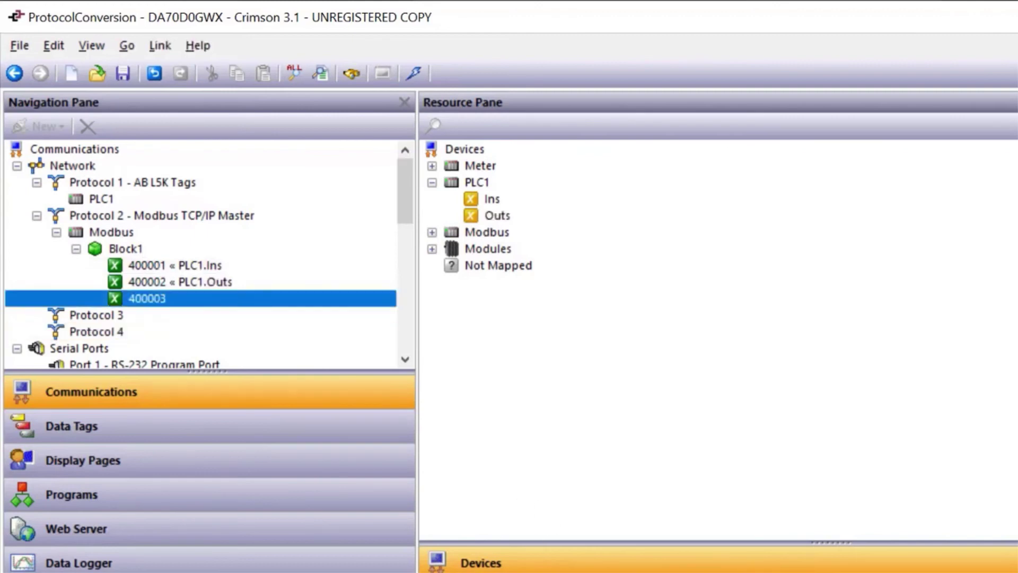
- Drag the Temp data tag from the Data Tags list onto Block1's register 400003
{"action": "left_click", "coordinate": [483, 173]}
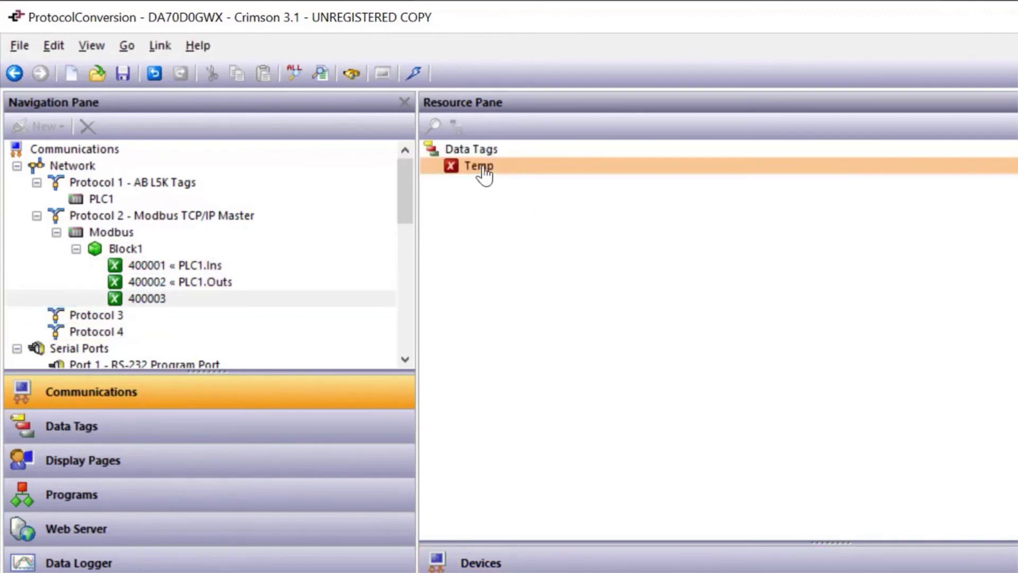
{"action": "left_click_drag", "start_coordinate": [483, 173], "coordinate": [215, 310]}
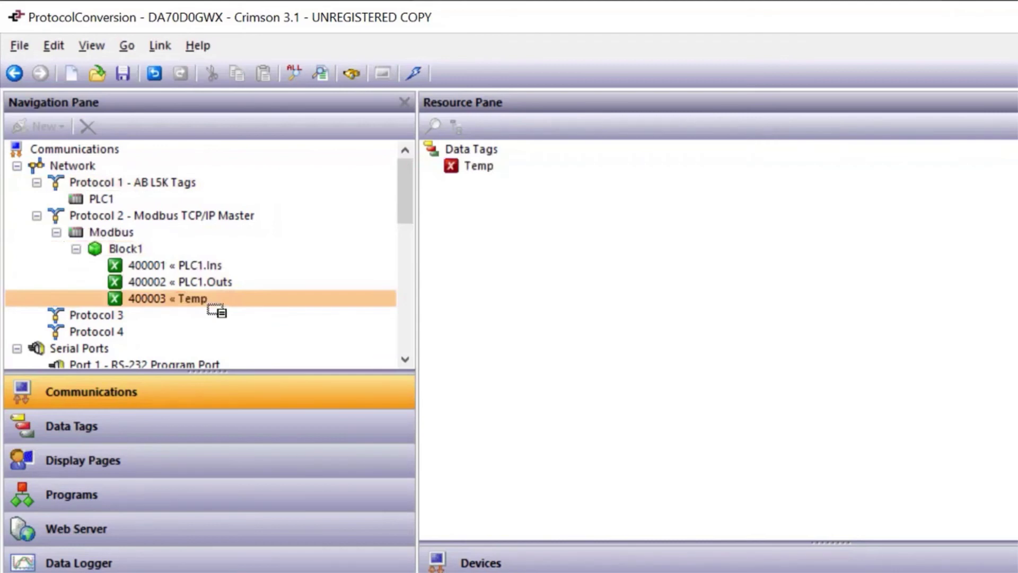